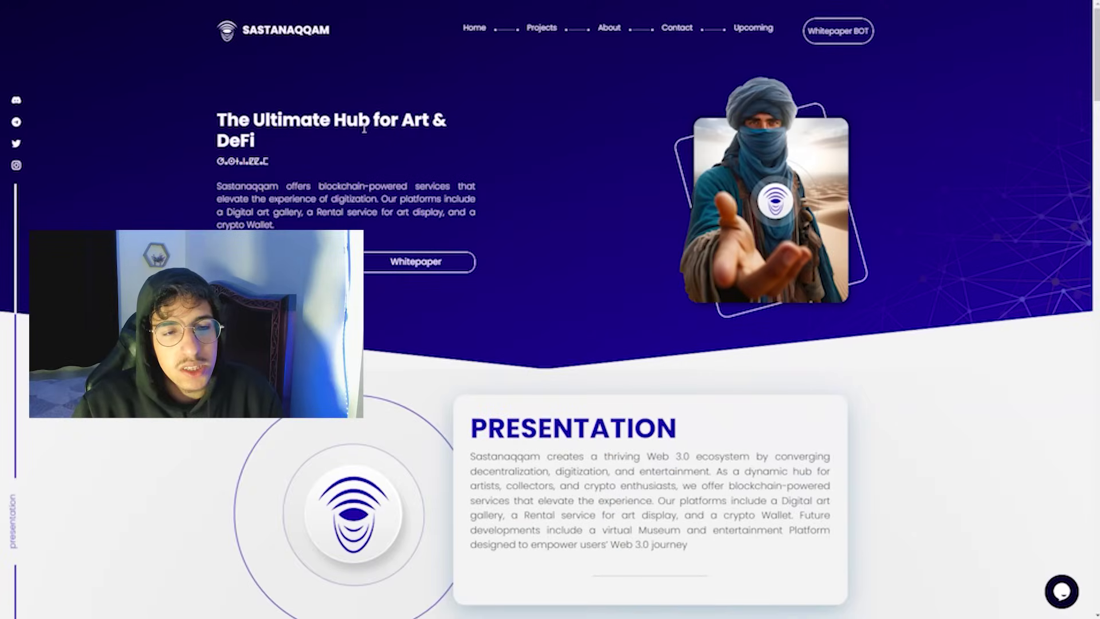
{"action": "scroll", "coordinate": [590, 229], "scroll_direction": "down", "scroll_amount": 1}
{"action": "scroll", "coordinate": [590, 229], "scroll_direction": "up", "scroll_amount": 1}
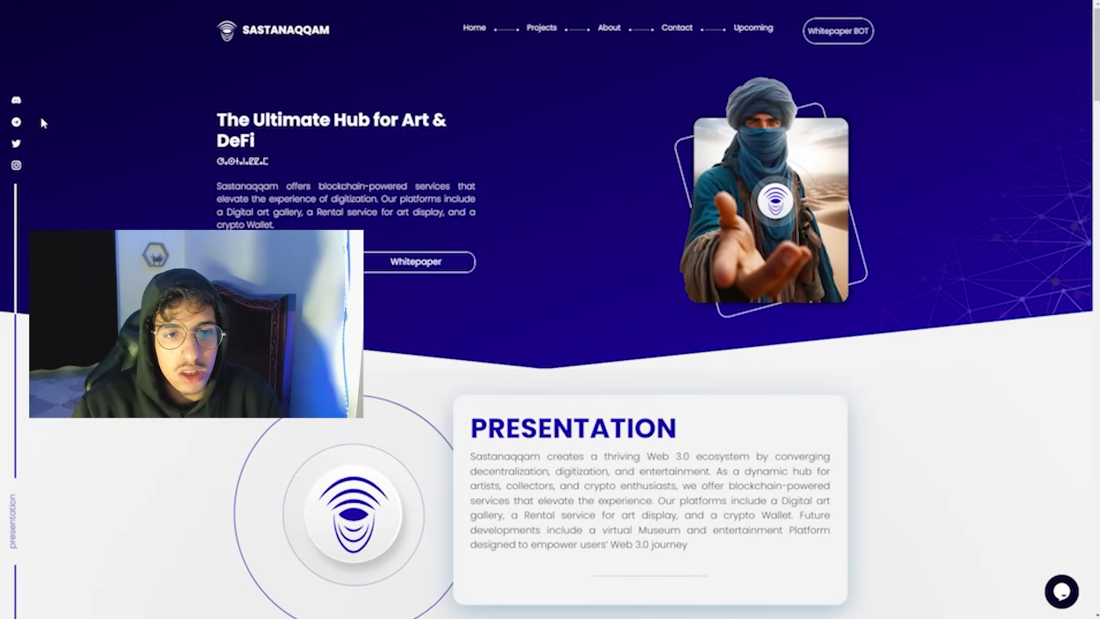
{"action": "scroll", "coordinate": [550, 258], "scroll_direction": "down", "scroll_amount": 1}
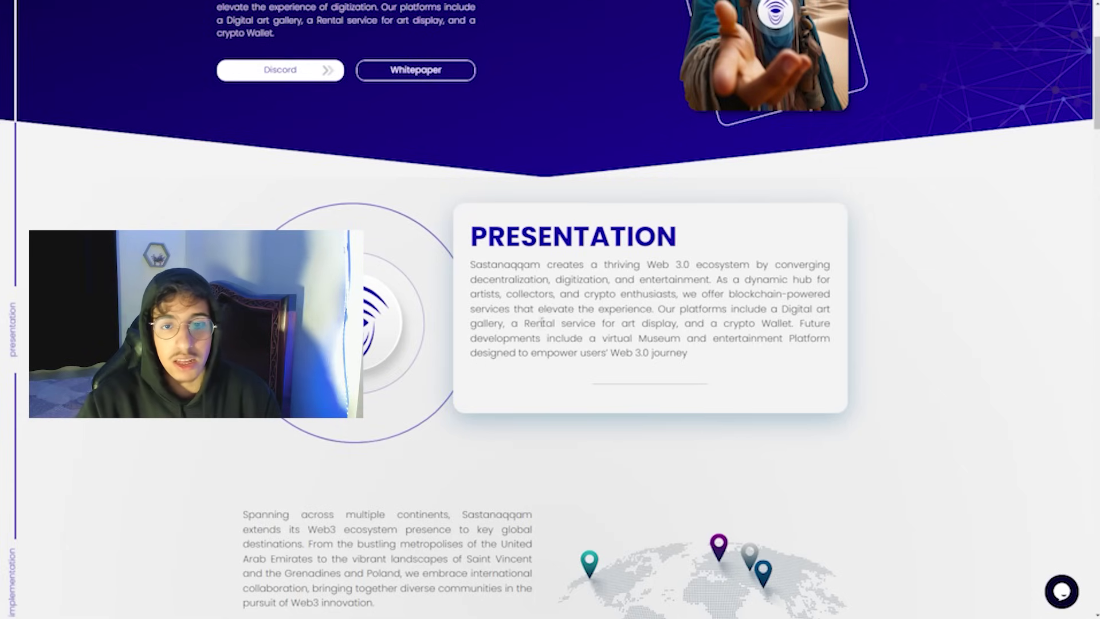
{"action": "scroll", "coordinate": [448, 250], "scroll_direction": "down", "scroll_amount": 1}
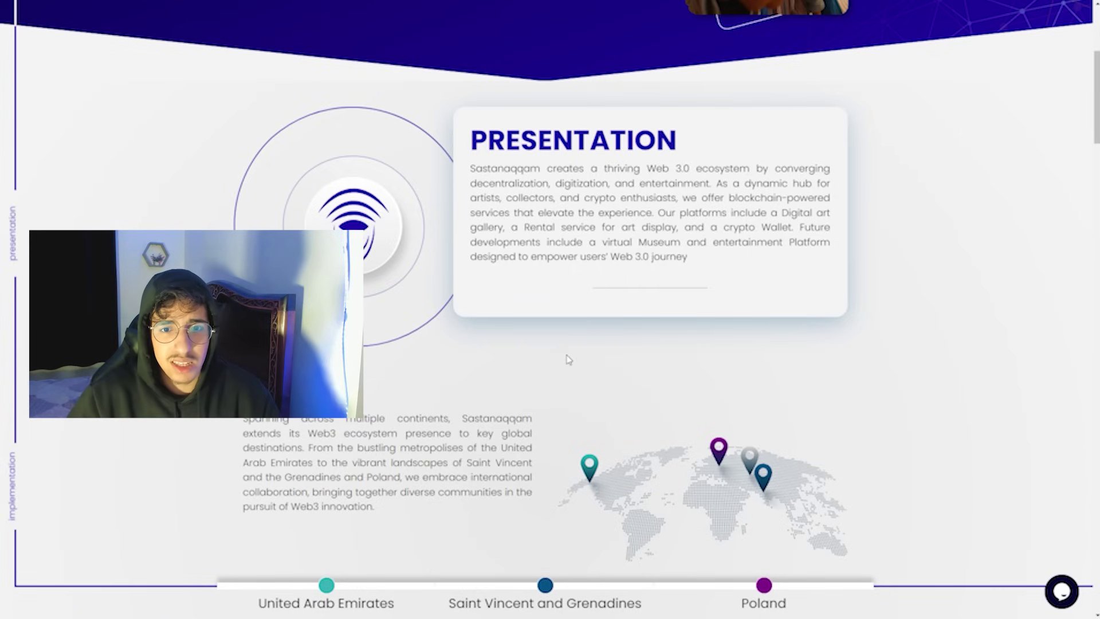
{"action": "scroll", "coordinate": [568, 359], "scroll_direction": "up", "scroll_amount": 4}
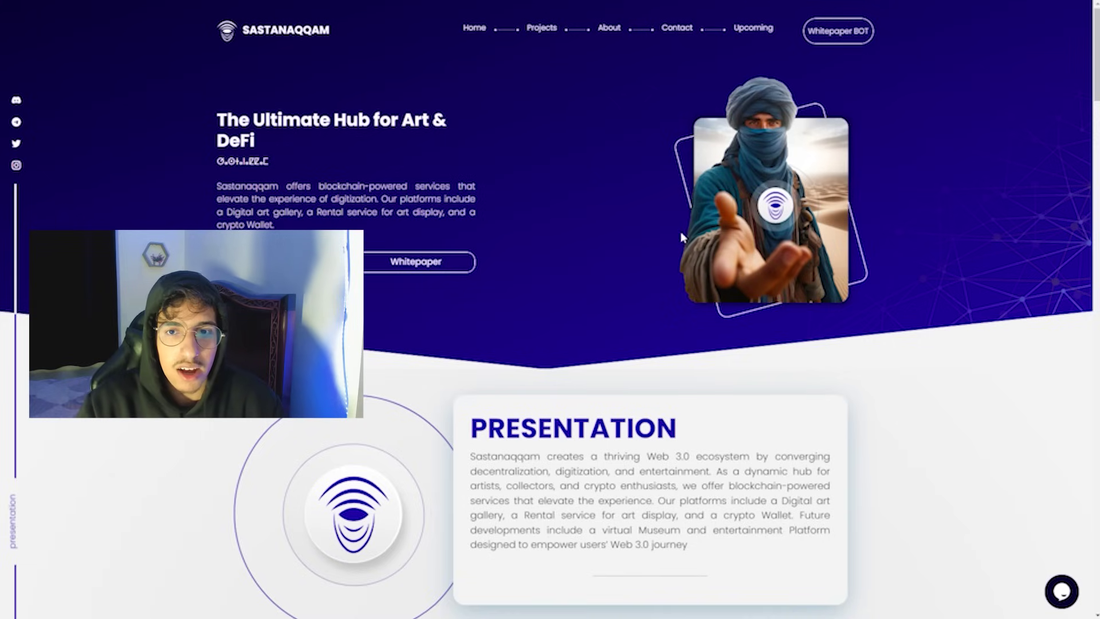
{"action": "scroll", "coordinate": [638, 273], "scroll_direction": "down", "scroll_amount": 3}
{"action": "scroll", "coordinate": [688, 273], "scroll_direction": "up", "scroll_amount": 3}
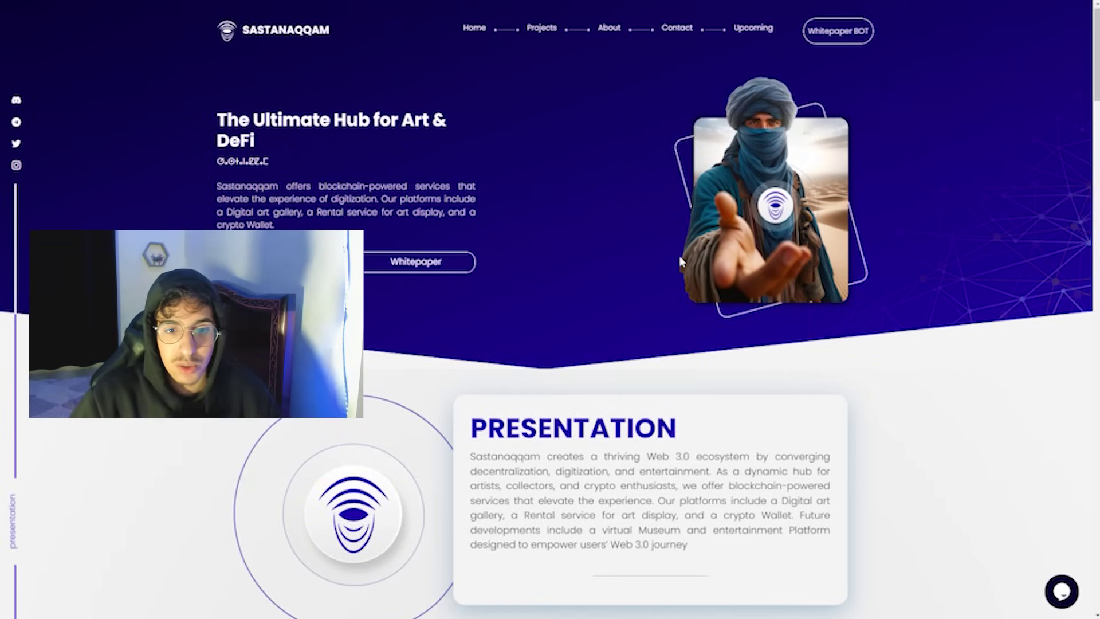
{"action": "scroll", "coordinate": [712, 272], "scroll_direction": "down", "scroll_amount": 3}
{"action": "scroll", "coordinate": [725, 307], "scroll_direction": "up", "scroll_amount": 3}
{"action": "scroll", "coordinate": [725, 307], "scroll_direction": "down", "scroll_amount": 5}
{"action": "scroll", "coordinate": [714, 326], "scroll_direction": "down", "scroll_amount": 2}
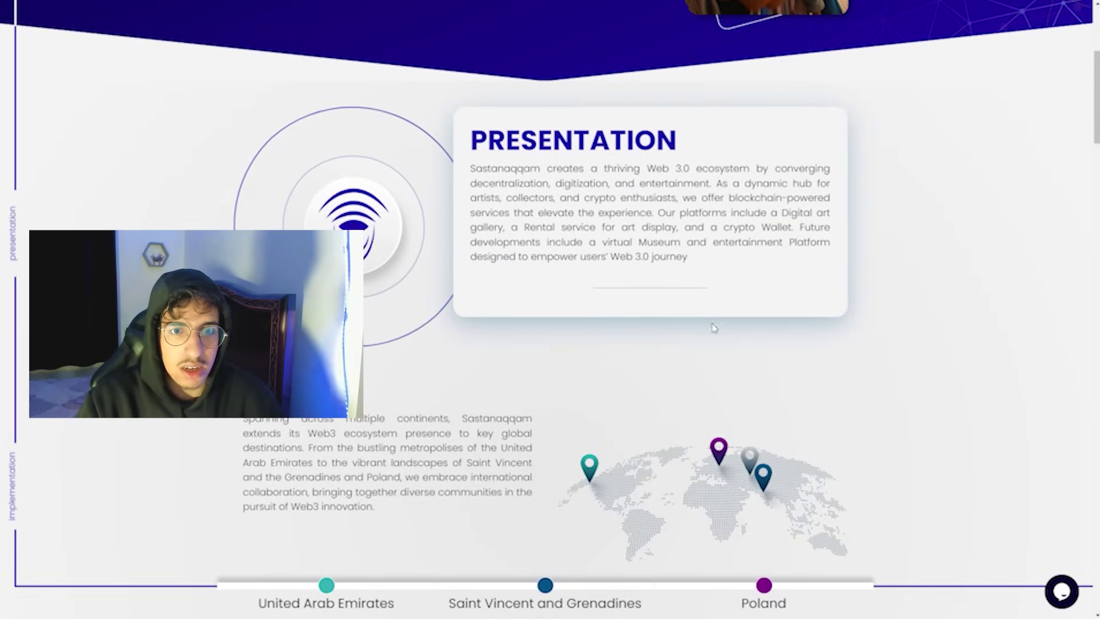
{"action": "scroll", "coordinate": [701, 344], "scroll_direction": "down", "scroll_amount": 1}
{"action": "scroll", "coordinate": [702, 345], "scroll_direction": "down", "scroll_amount": 3}
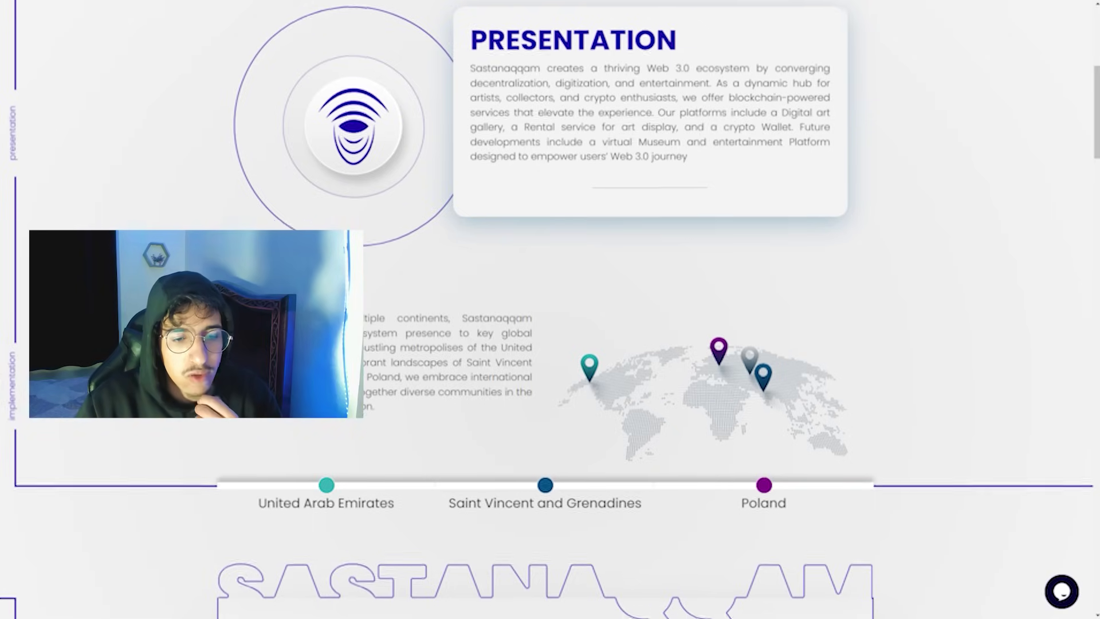
{"action": "scroll", "coordinate": [550, 344], "scroll_direction": "down", "scroll_amount": 3}
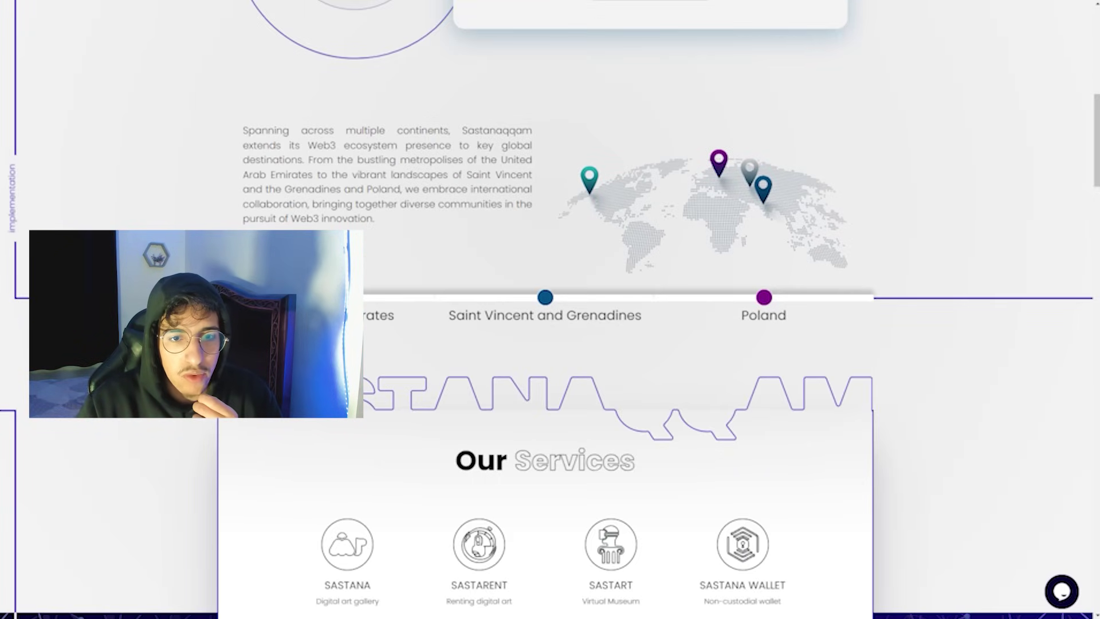
{"action": "scroll", "coordinate": [415, 378], "scroll_direction": "up", "scroll_amount": 2}
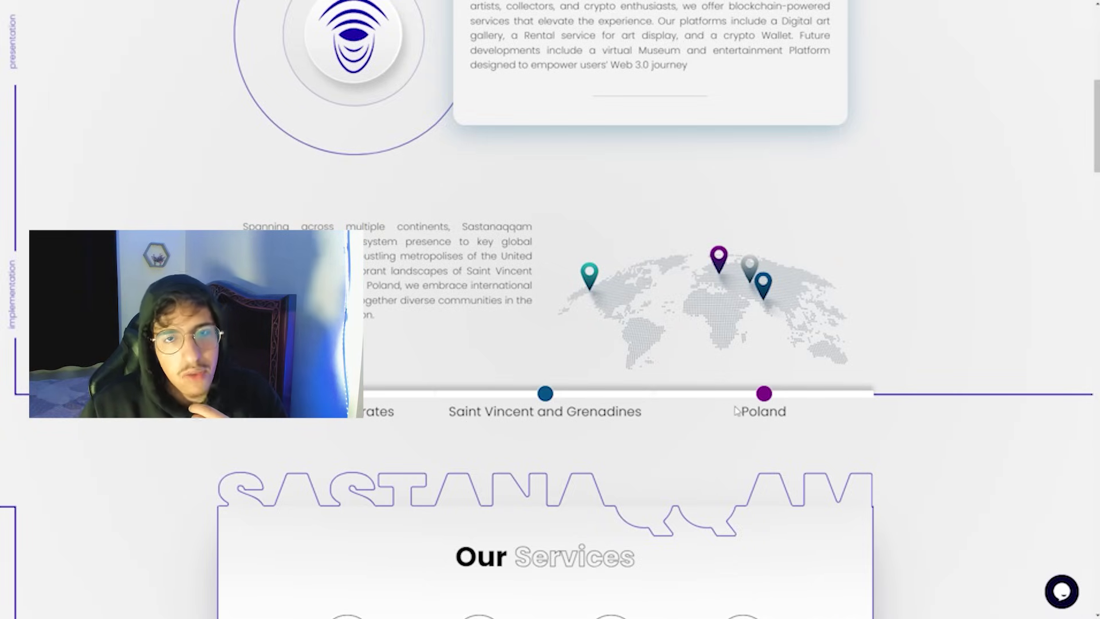
{"action": "scroll", "coordinate": [577, 432], "scroll_direction": "down", "scroll_amount": 3}
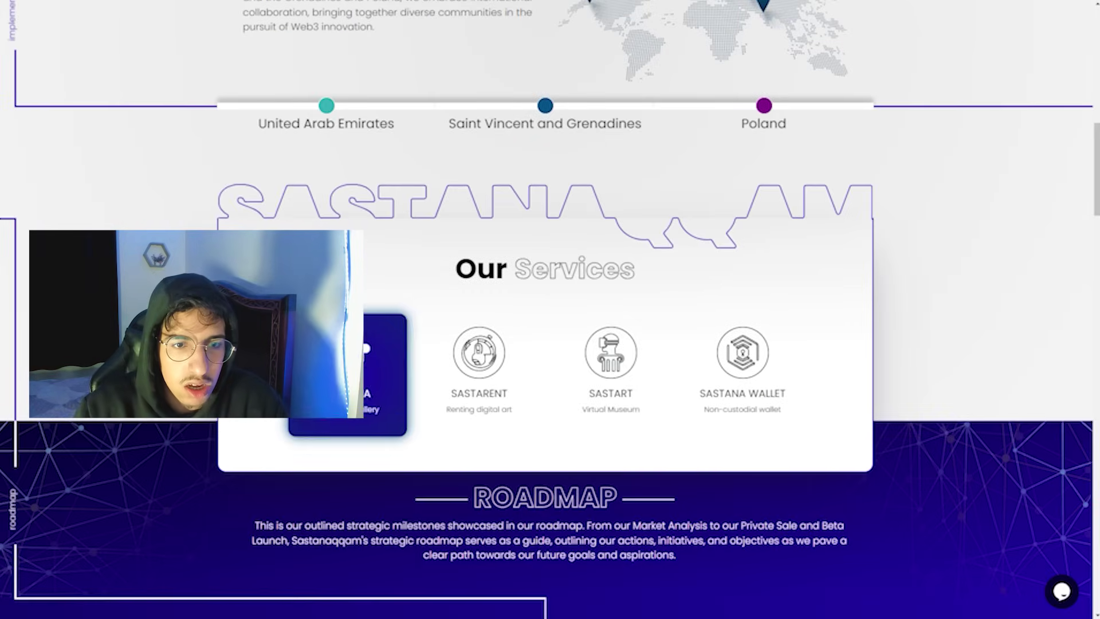
{"action": "scroll", "coordinate": [338, 420], "scroll_direction": "up", "scroll_amount": 1}
{"action": "scroll", "coordinate": [312, 423], "scroll_direction": "down", "scroll_amount": 1}
{"action": "scroll", "coordinate": [311, 424], "scroll_direction": "up", "scroll_amount": 1}
{"action": "scroll", "coordinate": [312, 424], "scroll_direction": "down", "scroll_amount": 1}
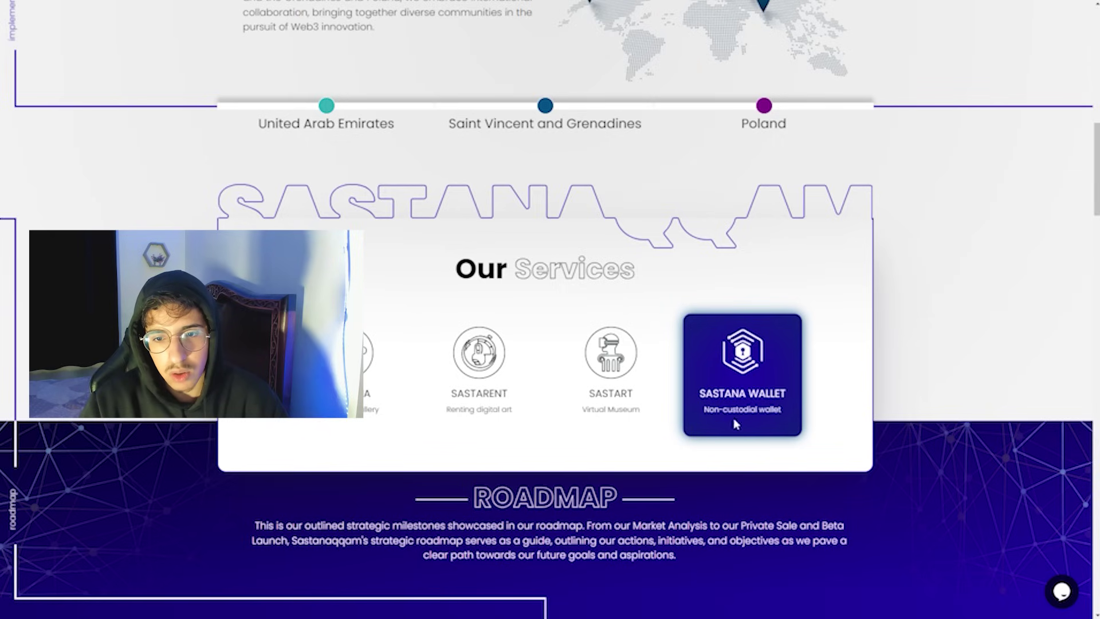
{"action": "scroll", "coordinate": [755, 420], "scroll_direction": "down", "scroll_amount": 1}
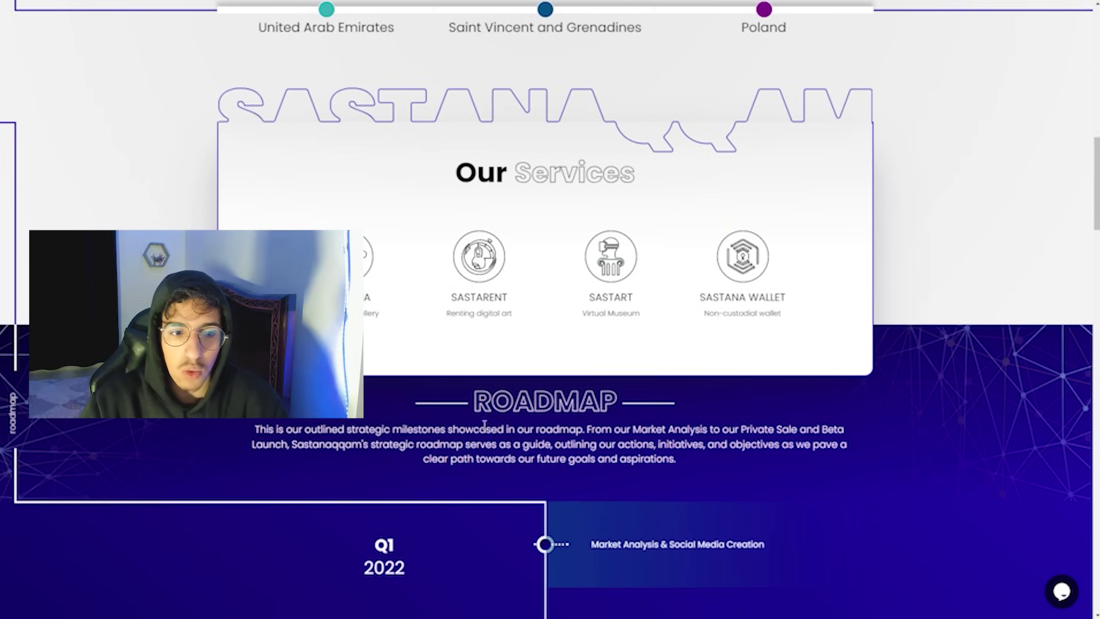
{"action": "scroll", "coordinate": [603, 361], "scroll_direction": "down", "scroll_amount": 1}
{"action": "scroll", "coordinate": [503, 376], "scroll_direction": "down", "scroll_amount": 1}
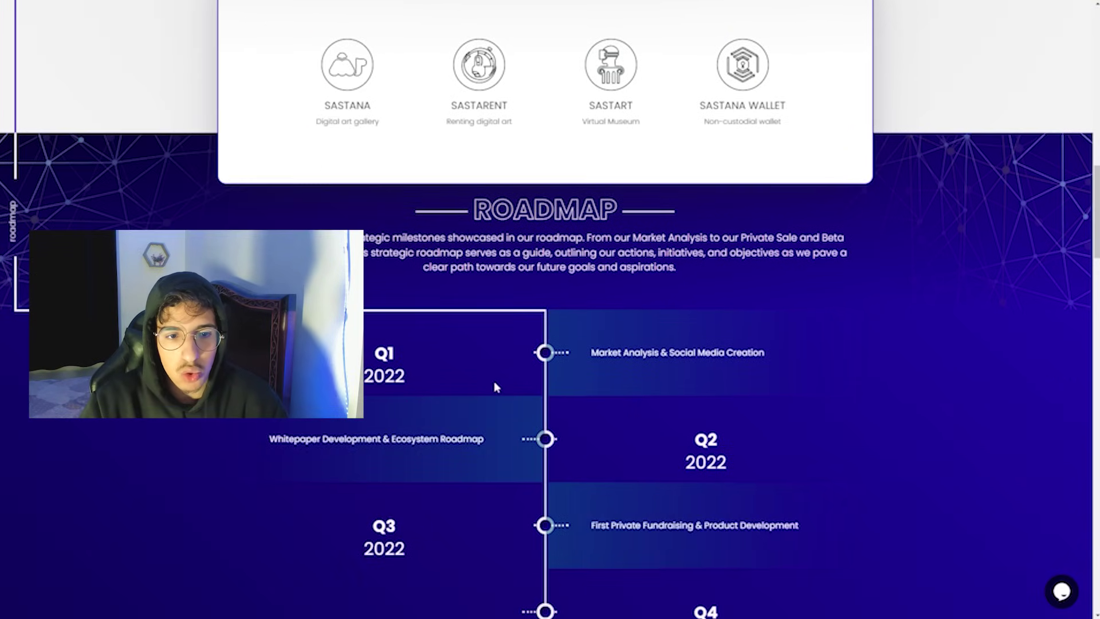
{"action": "scroll", "coordinate": [482, 392], "scroll_direction": "down", "scroll_amount": 1}
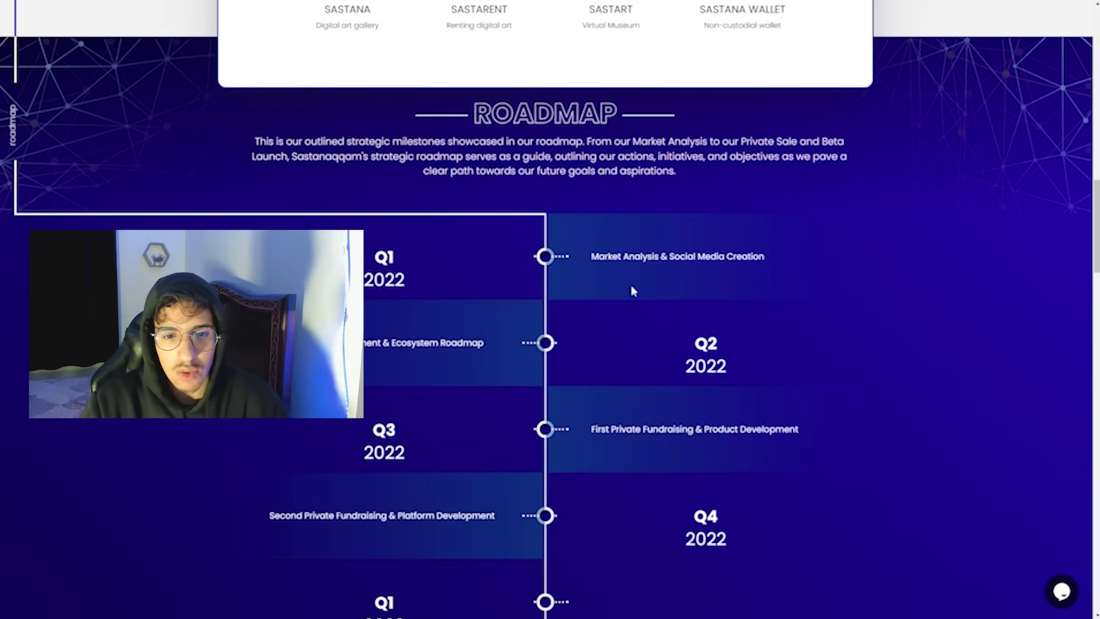
{"action": "scroll", "coordinate": [632, 291], "scroll_direction": "down", "scroll_amount": 3}
{"action": "scroll", "coordinate": [487, 373], "scroll_direction": "down", "scroll_amount": 3}
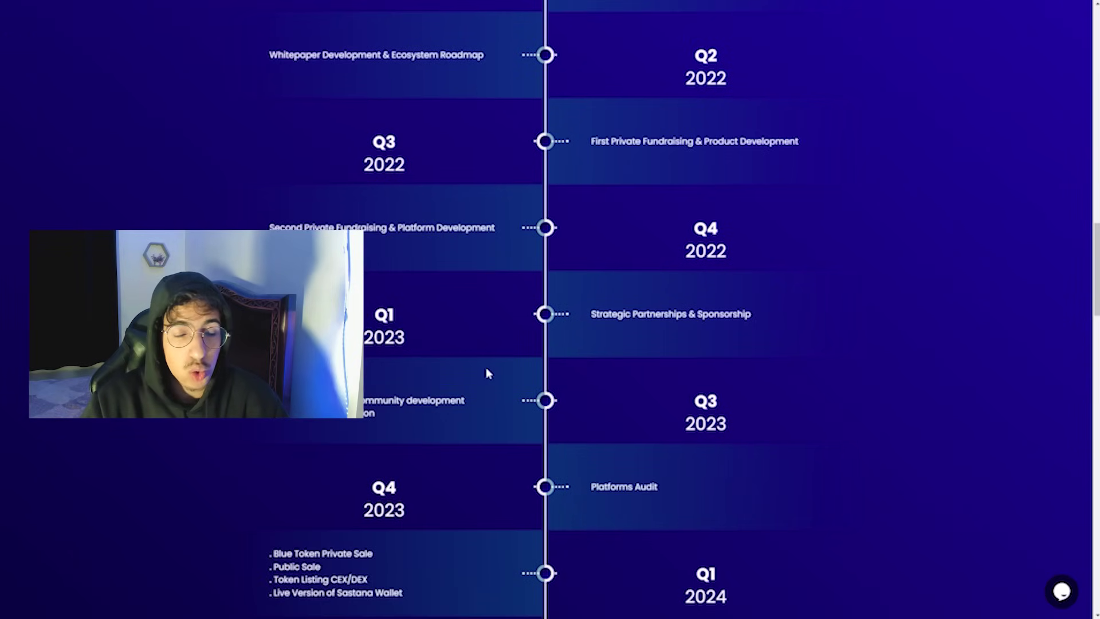
{"action": "scroll", "coordinate": [487, 377], "scroll_direction": "down", "scroll_amount": 3}
{"action": "scroll", "coordinate": [488, 378], "scroll_direction": "down", "scroll_amount": 3}
{"action": "scroll", "coordinate": [490, 379], "scroll_direction": "down", "scroll_amount": 3}
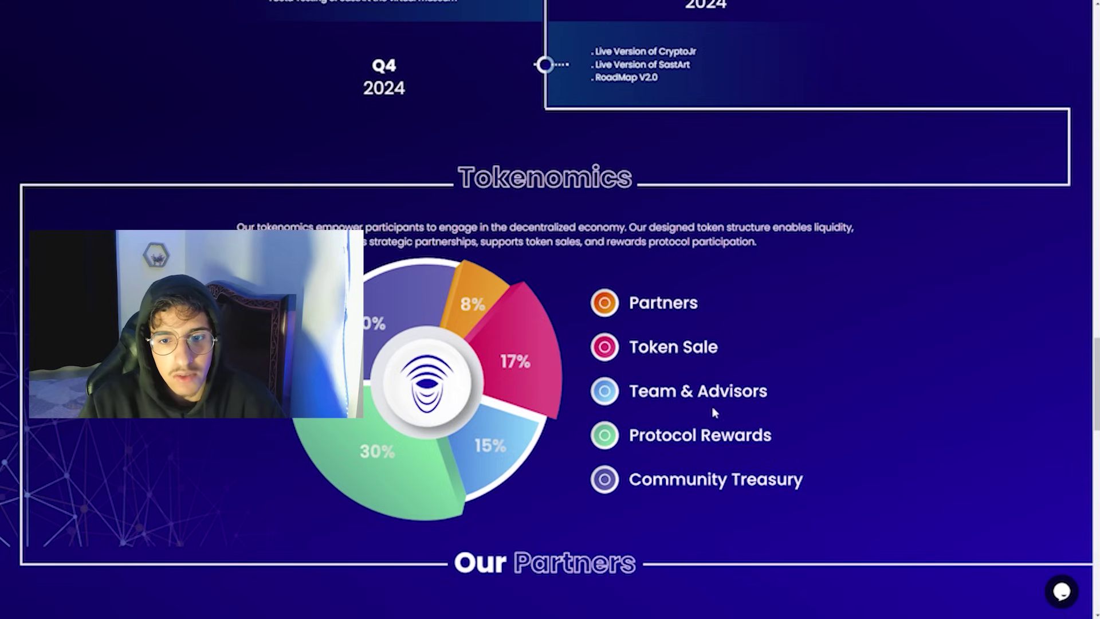
{"action": "scroll", "coordinate": [531, 466], "scroll_direction": "down", "scroll_amount": 1}
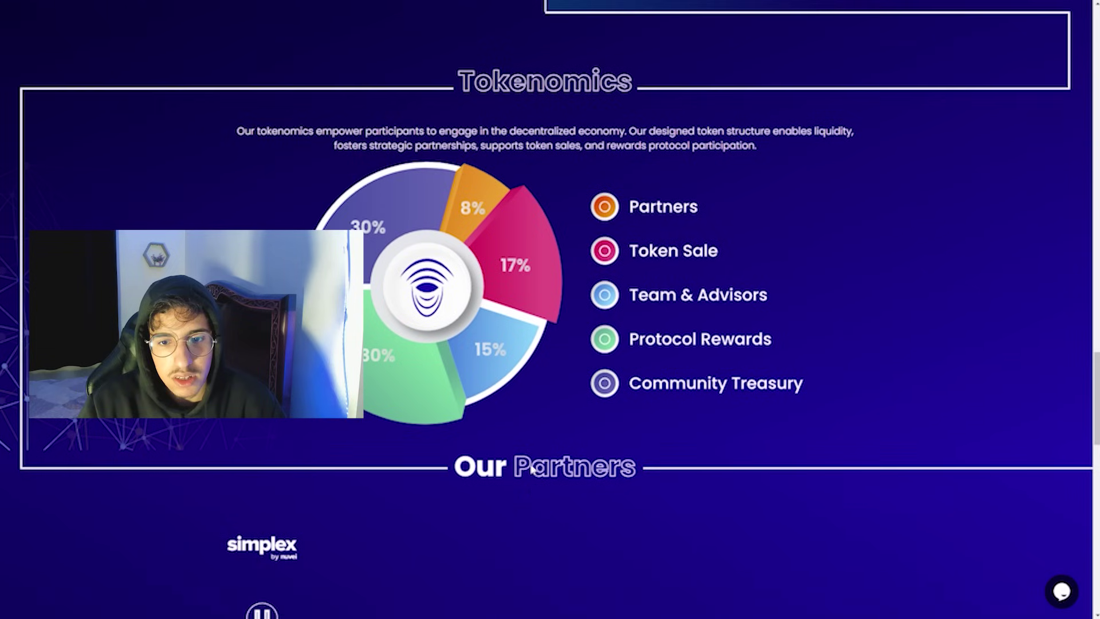
{"action": "scroll", "coordinate": [537, 493], "scroll_direction": "up", "scroll_amount": 1}
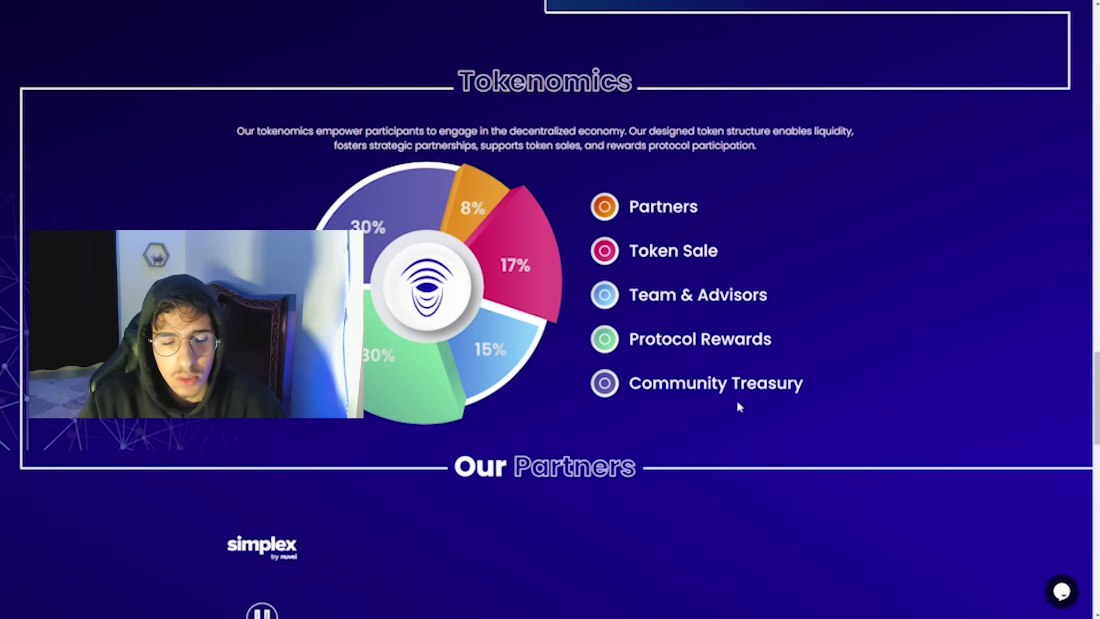
{"action": "scroll", "coordinate": [649, 458], "scroll_direction": "down", "scroll_amount": 2}
{"action": "scroll", "coordinate": [636, 465], "scroll_direction": "down", "scroll_amount": 3}
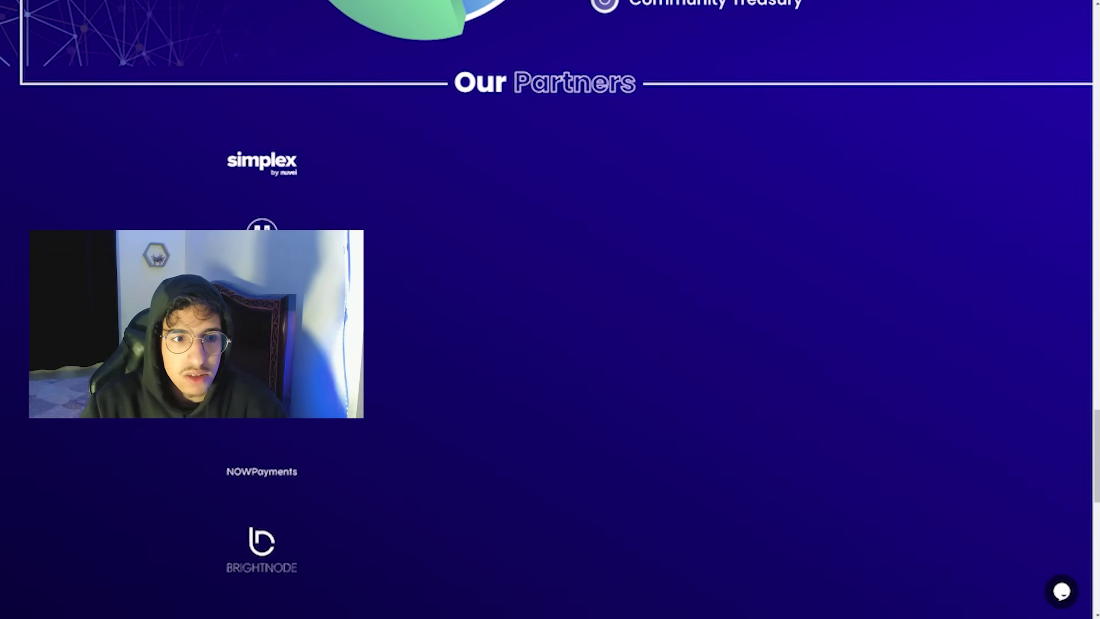
{"action": "scroll", "coordinate": [550, 343], "scroll_direction": "down", "scroll_amount": 2}
{"action": "scroll", "coordinate": [255, 420], "scroll_direction": "down", "scroll_amount": 3}
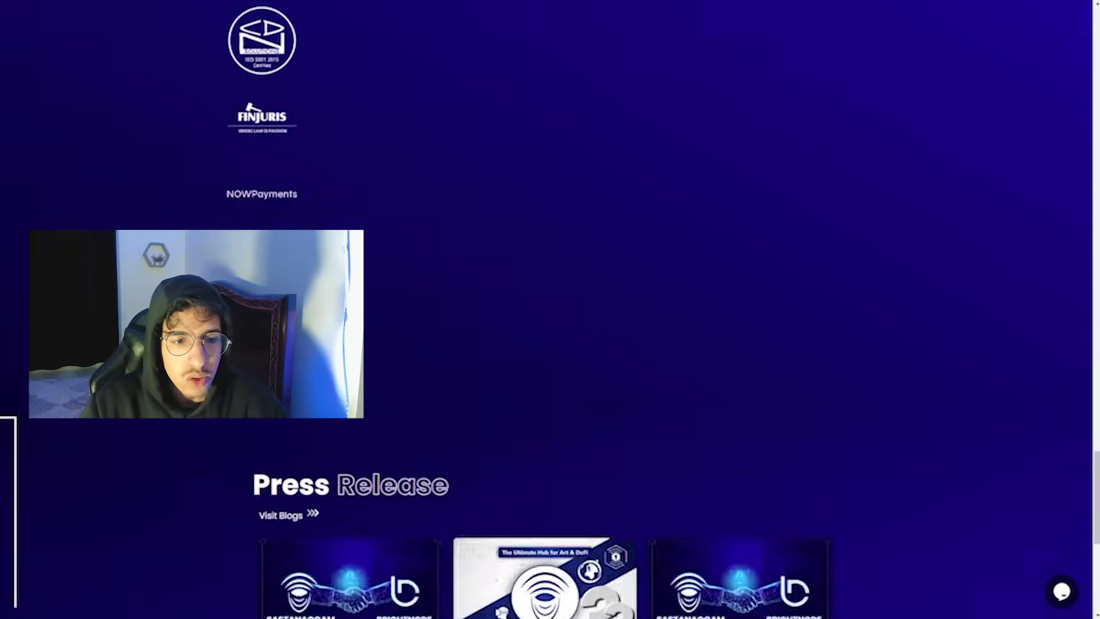
{"action": "scroll", "coordinate": [269, 150], "scroll_direction": "down", "scroll_amount": 2}
{"action": "scroll", "coordinate": [270, 151], "scroll_direction": "down", "scroll_amount": 2}
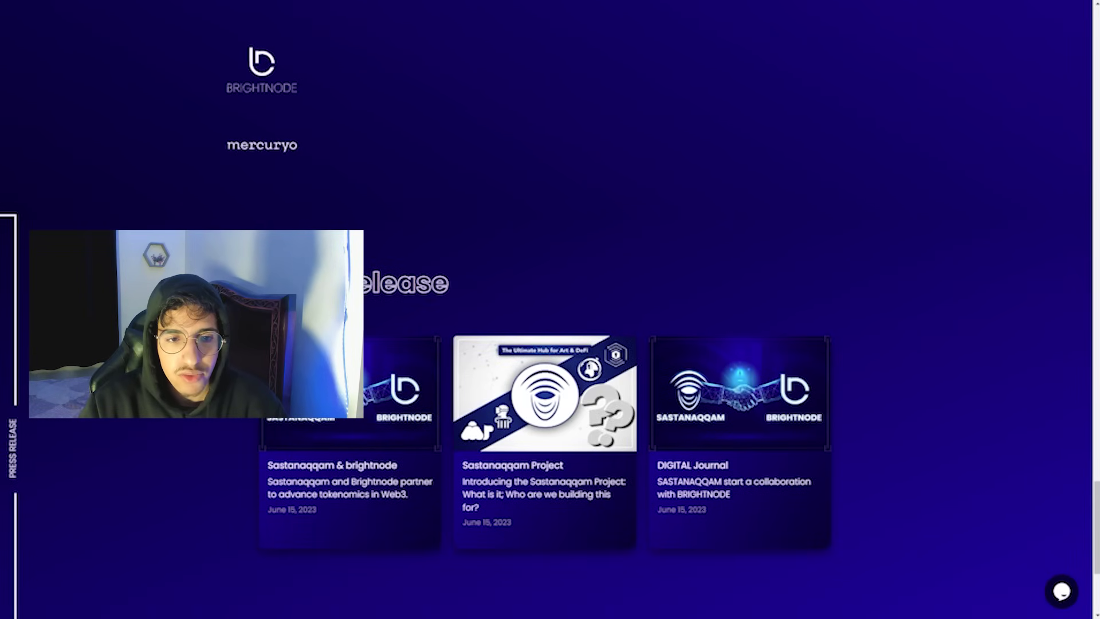
{"action": "scroll", "coordinate": [508, 284], "scroll_direction": "down", "scroll_amount": 3}
{"action": "scroll", "coordinate": [508, 284], "scroll_direction": "down", "scroll_amount": 2}
{"action": "scroll", "coordinate": [464, 362], "scroll_direction": "up", "scroll_amount": 4}
{"action": "scroll", "coordinate": [442, 452], "scroll_direction": "up", "scroll_amount": 8}
{"action": "scroll", "coordinate": [456, 448], "scroll_direction": "up", "scroll_amount": 8}
{"action": "scroll", "coordinate": [946, 447], "scroll_direction": "up", "scroll_amount": 6}
{"action": "scroll", "coordinate": [959, 429], "scroll_direction": "up", "scroll_amount": 2}
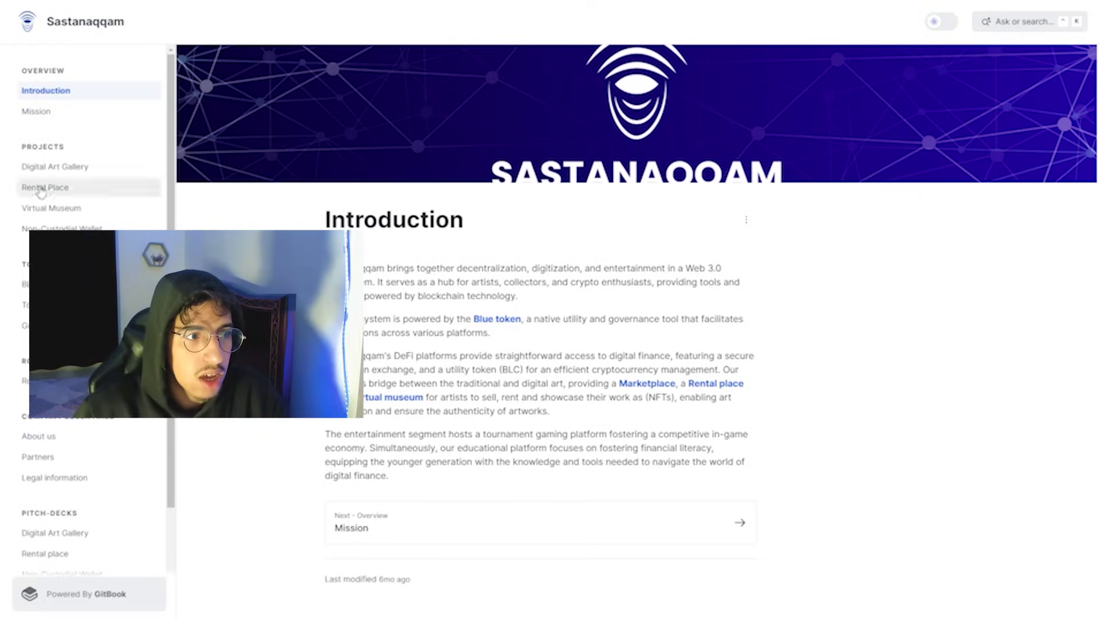
Step: Open the Digital Art Gallery page under Projects in the Sastanaqqam whitepaper
{"action": "left_click", "coordinate": [47, 168]}
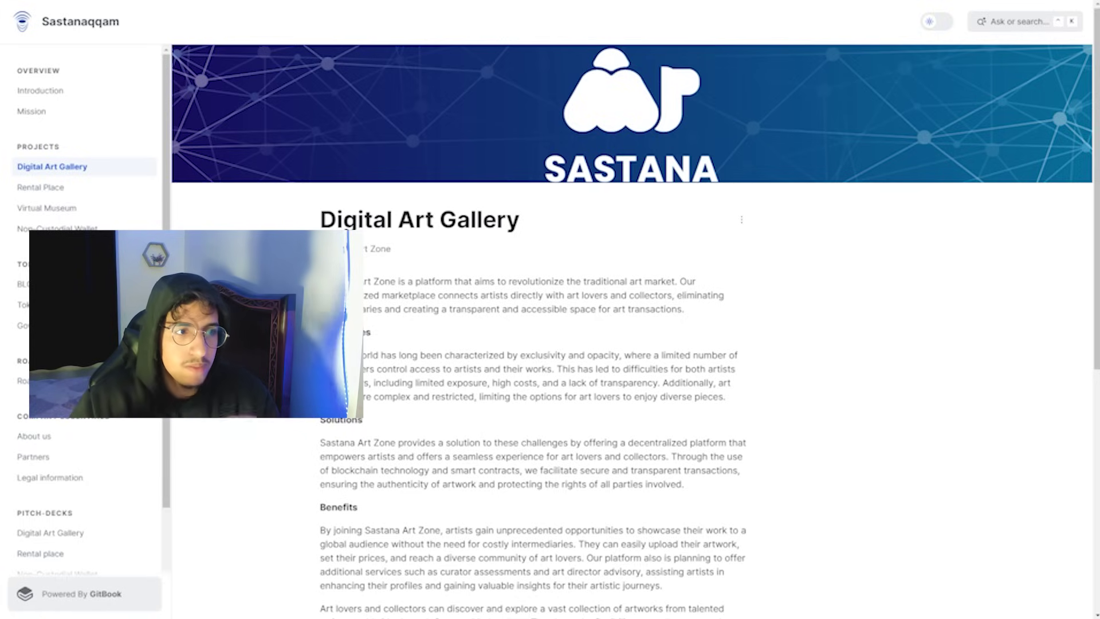
Step: Browse the Tokenomics, BLC and Non-Custodial Wallet pages, finishing on Virtual Museum
{"action": "left_click", "coordinate": [61, 191]}
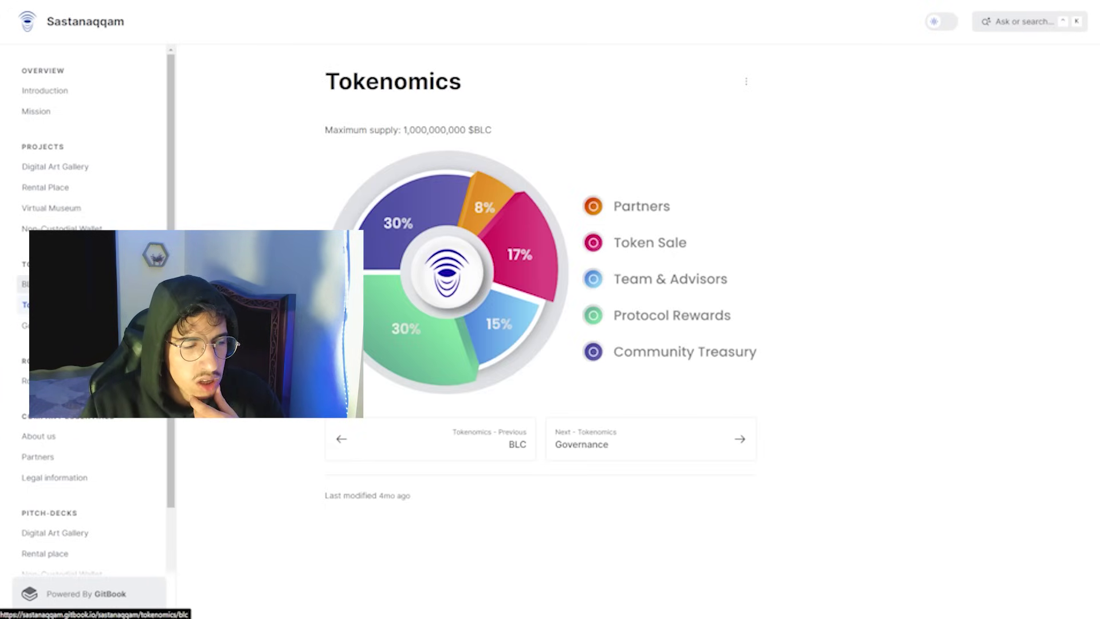
{"action": "left_click", "coordinate": [24, 285]}
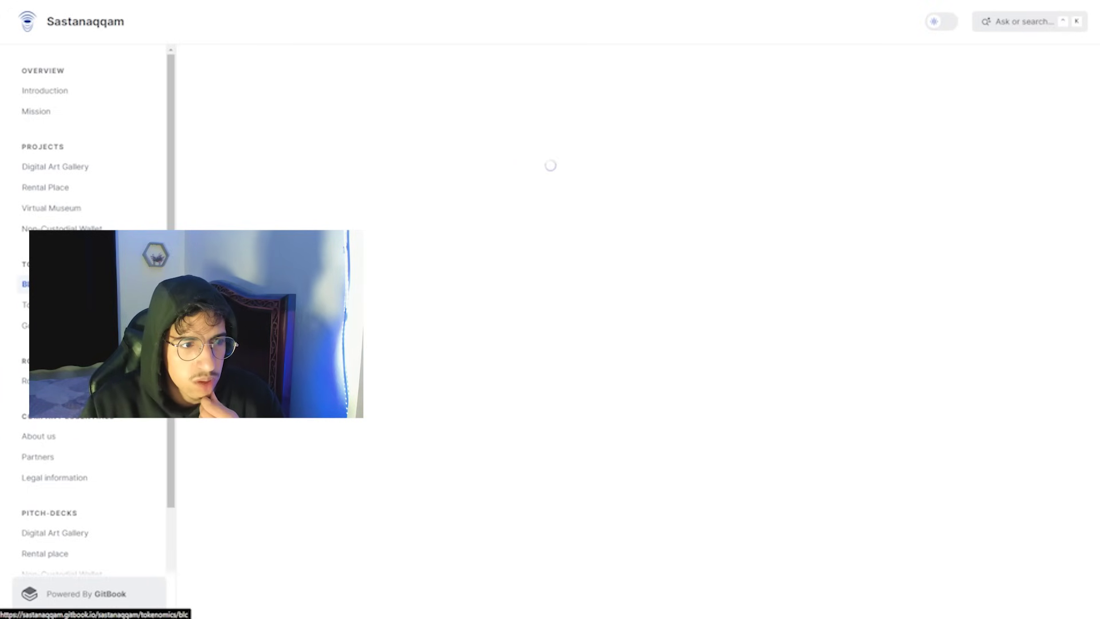
{"action": "left_click", "coordinate": [95, 229]}
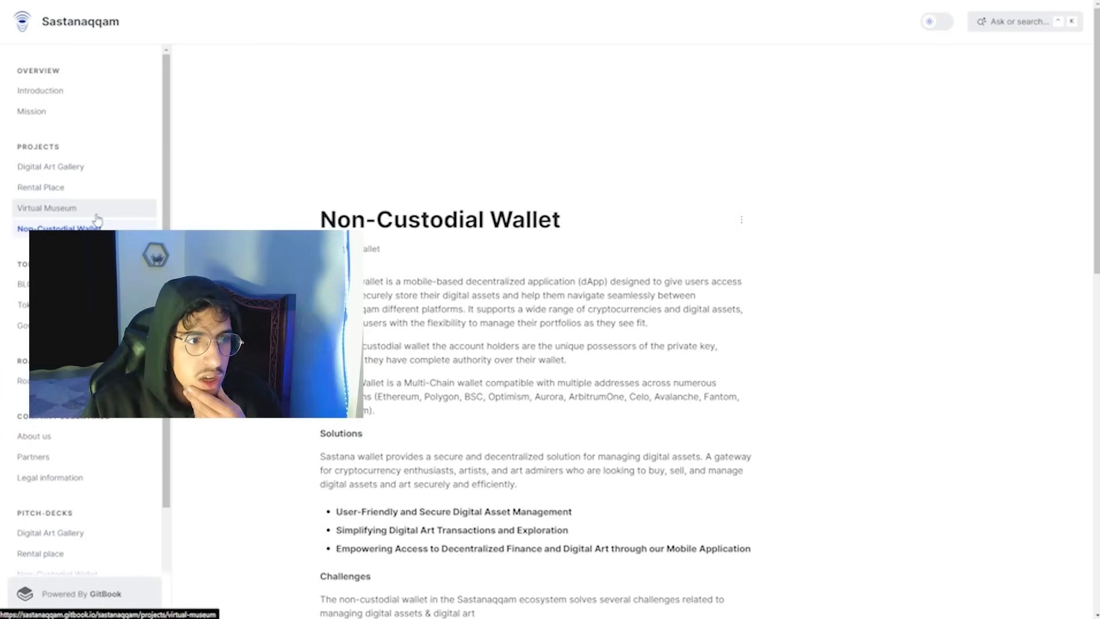
{"action": "left_click", "coordinate": [49, 208]}
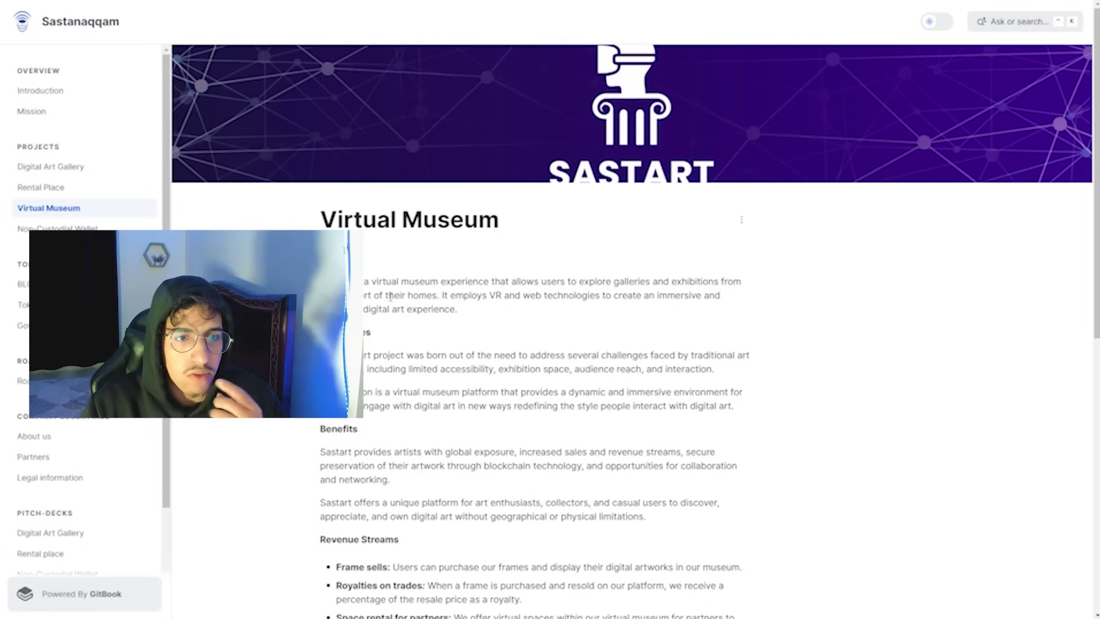
{"action": "scroll", "coordinate": [74, 200], "scroll_direction": "down", "scroll_amount": 3}
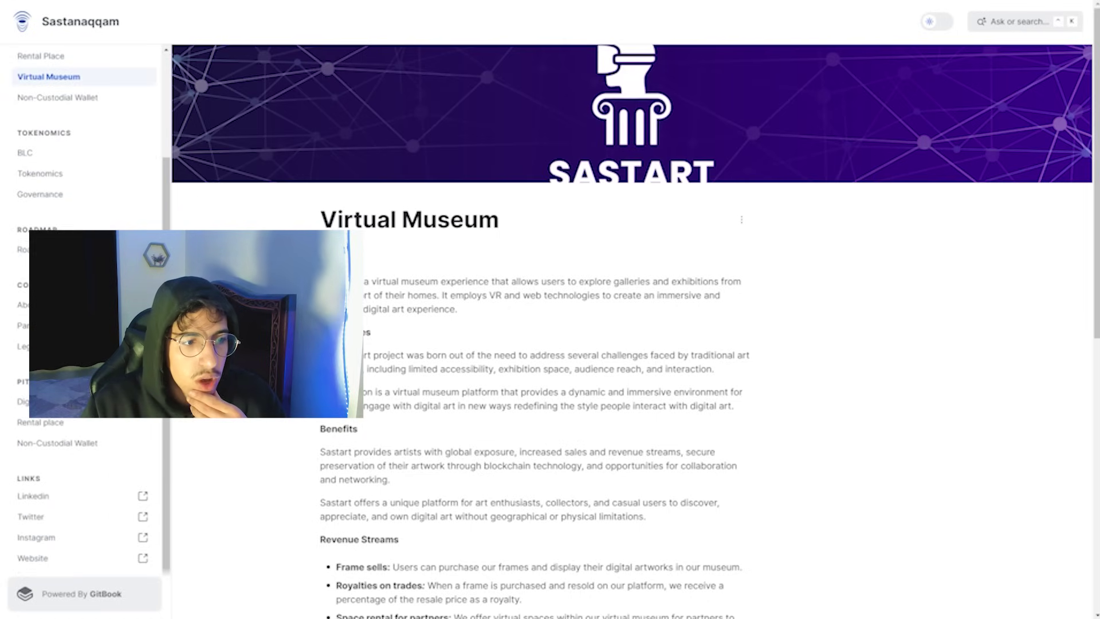
{"action": "scroll", "coordinate": [95, 168], "scroll_direction": "up", "scroll_amount": 3}
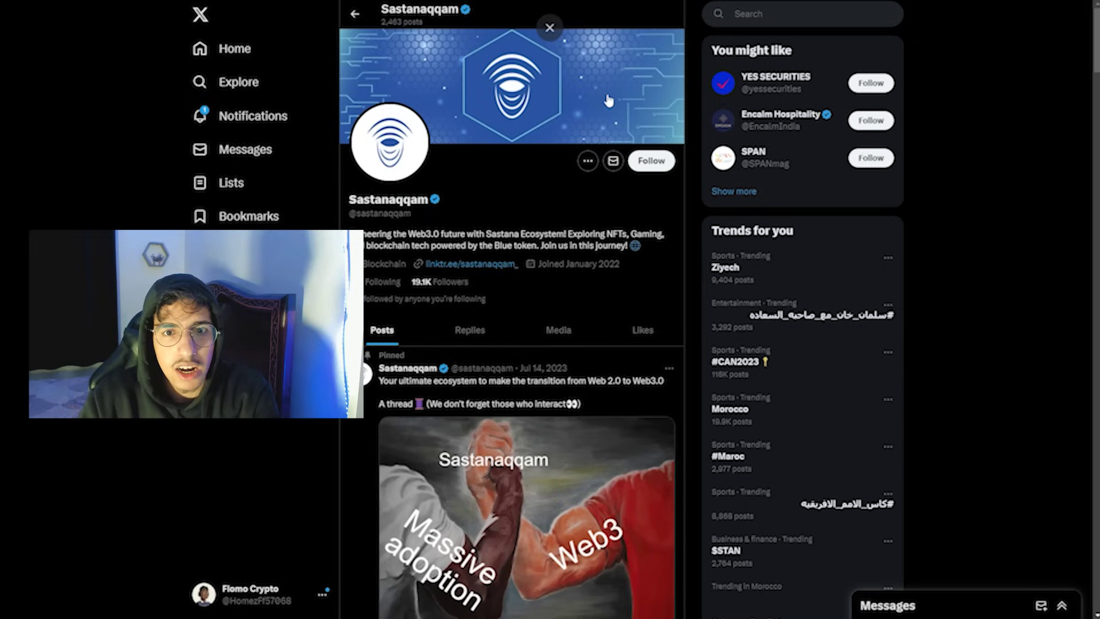
Step: Follow the Sastanaqqam X account and show its photos and videos under Media
{"action": "left_click", "coordinate": [651, 160]}
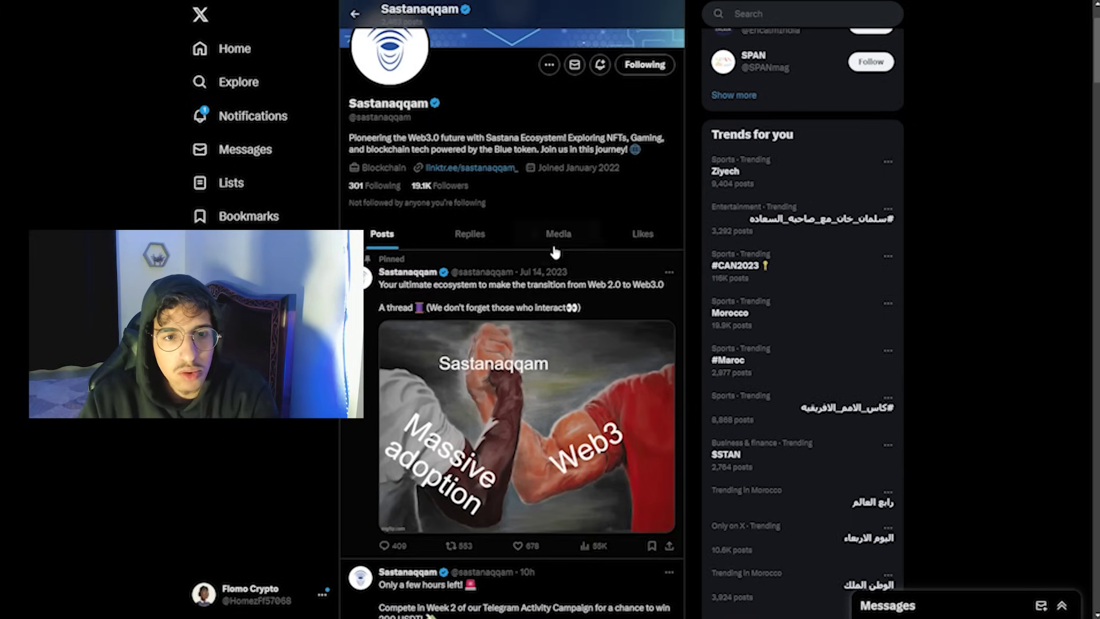
{"action": "left_click", "coordinate": [559, 234]}
{"action": "scroll", "coordinate": [547, 269], "scroll_direction": "up", "scroll_amount": 5}
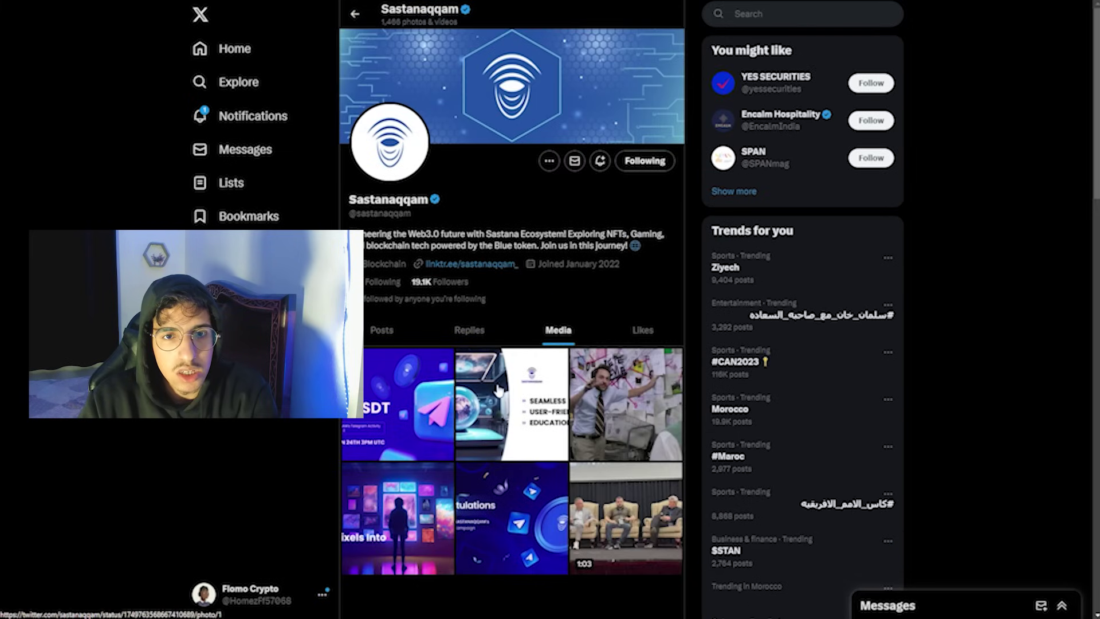